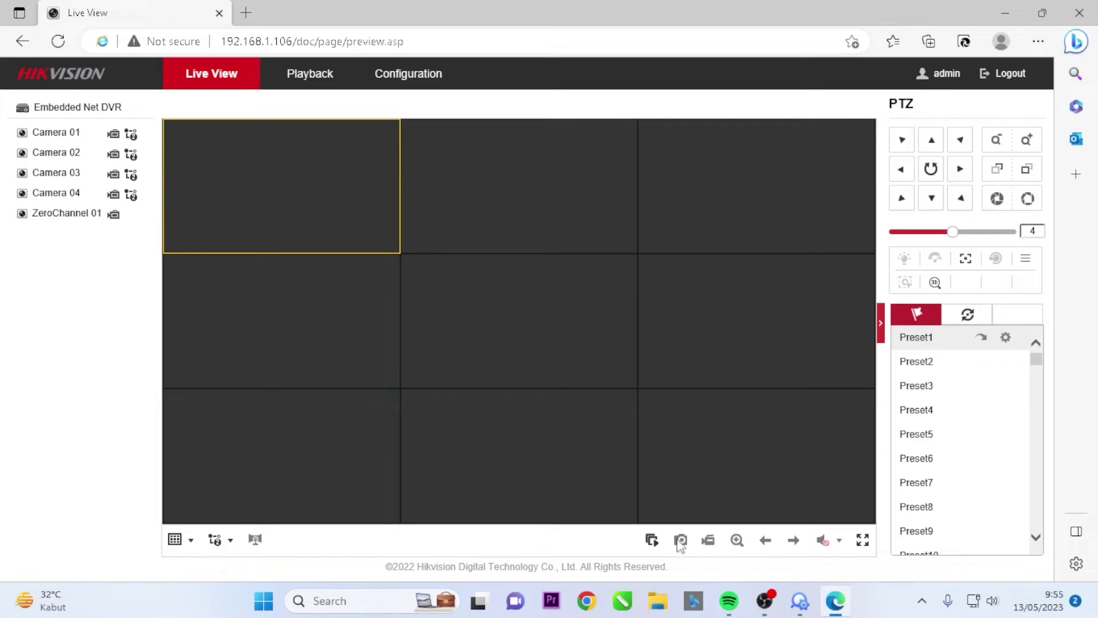
Step: Start live view on all cameras, which triggers the Encryption Key Error tip
{"action": "left_click", "coordinate": [652, 540]}
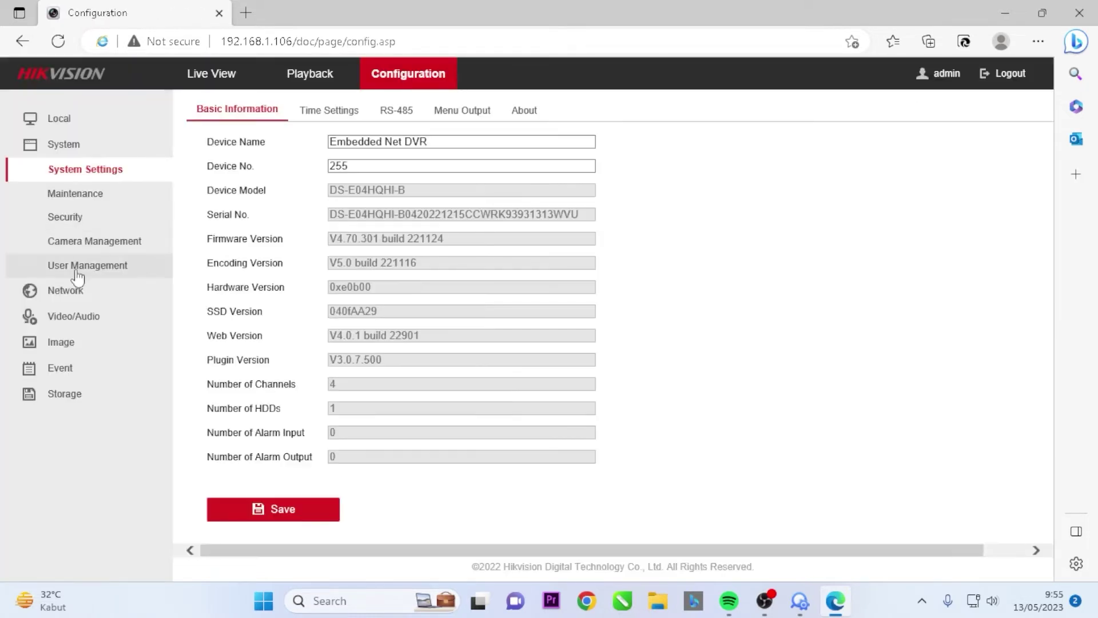
Step: Show the Hik-Connect settings under Network > Advanced Settings > Platform Access
{"action": "left_click", "coordinate": [69, 290]}
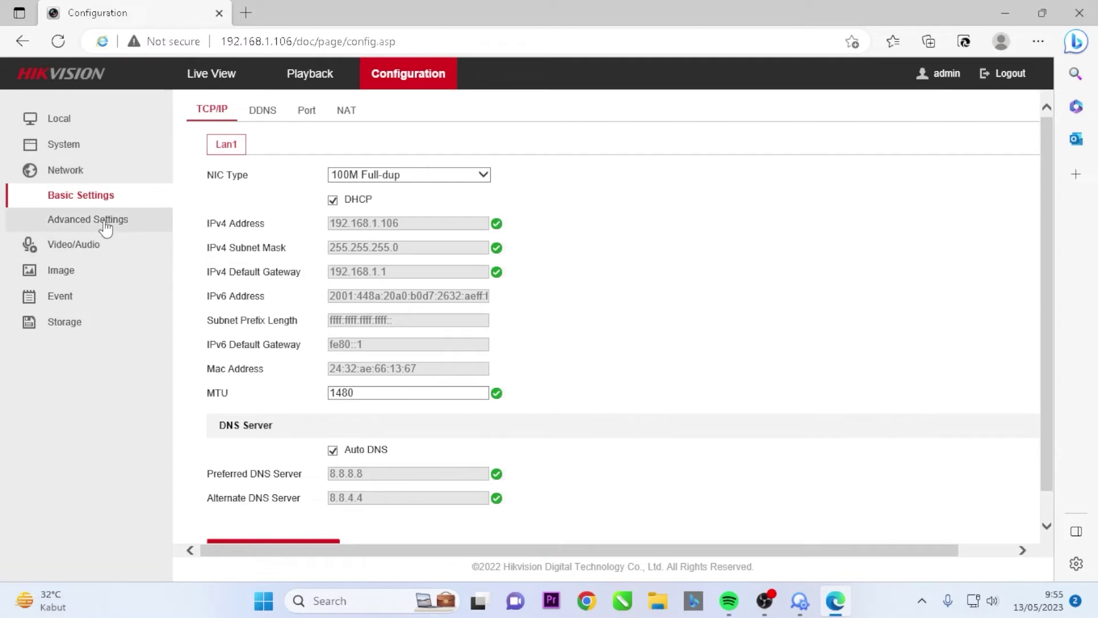
{"action": "left_click", "coordinate": [107, 228]}
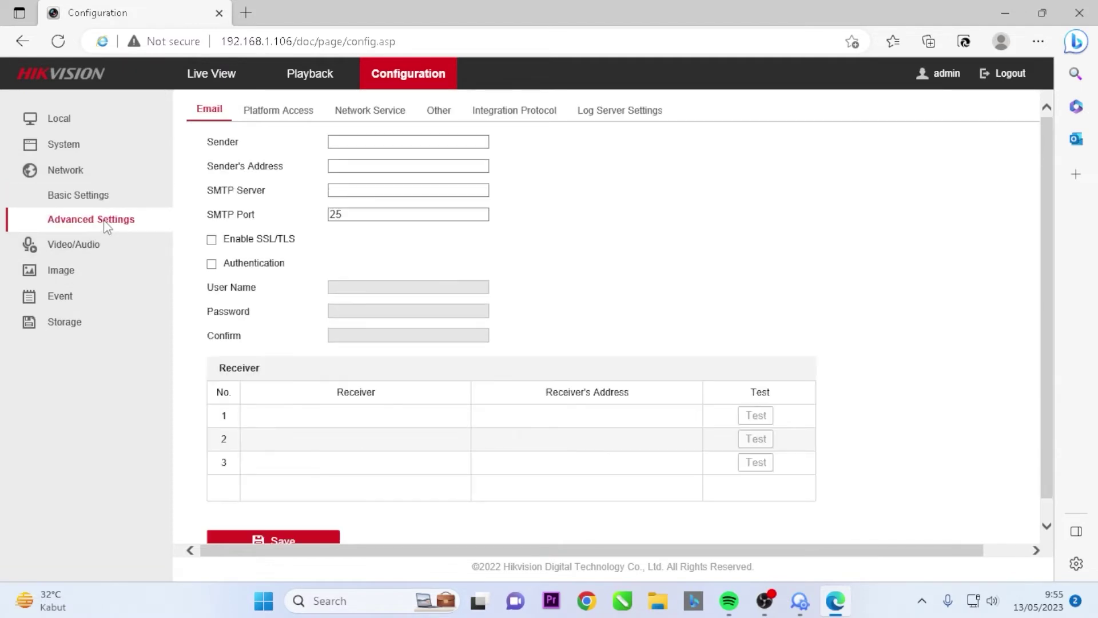
{"action": "left_click", "coordinate": [273, 116]}
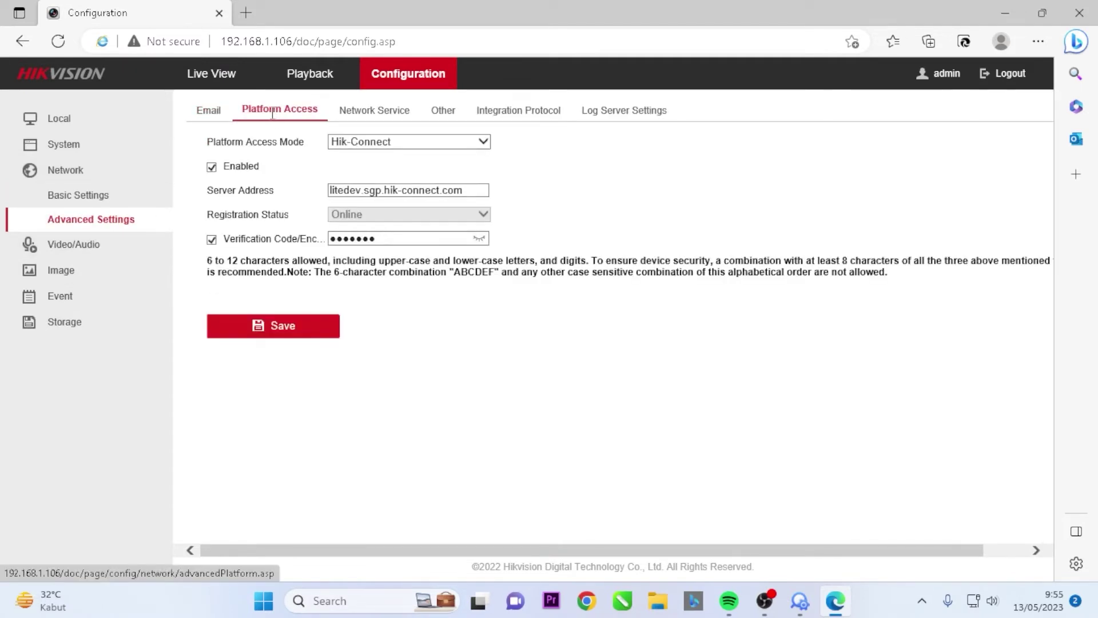
{"action": "left_click", "coordinate": [480, 240]}
{"action": "left_click_drag", "start_coordinate": [377, 241], "coordinate": [335, 245]}
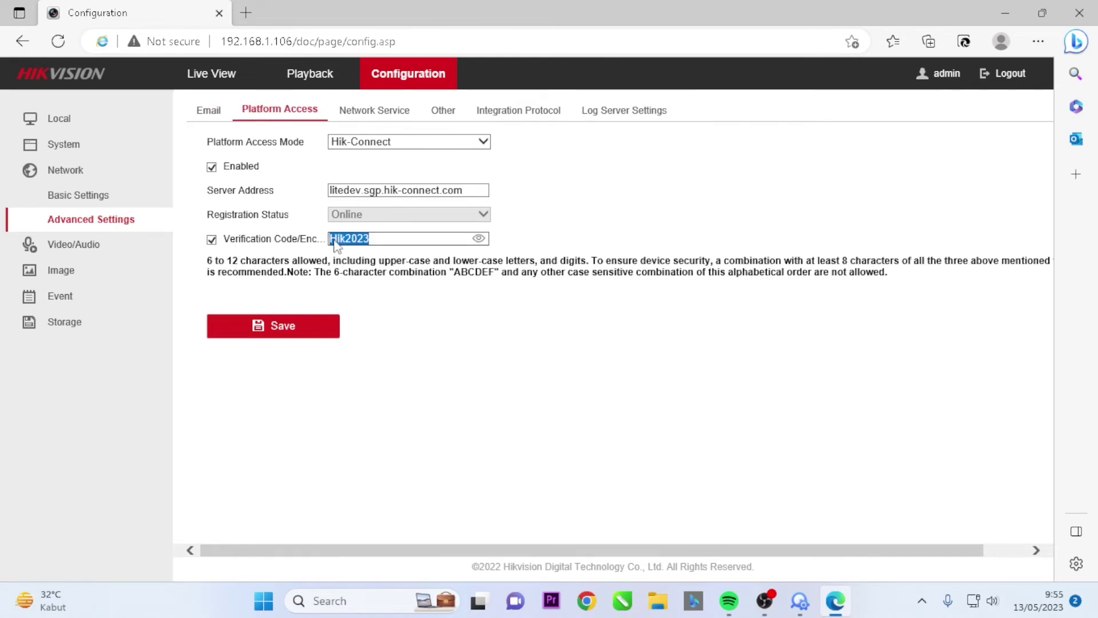
{"action": "right_click", "coordinate": [340, 240]}
{"action": "left_click", "coordinate": [399, 300]}
{"action": "left_click", "coordinate": [61, 121]}
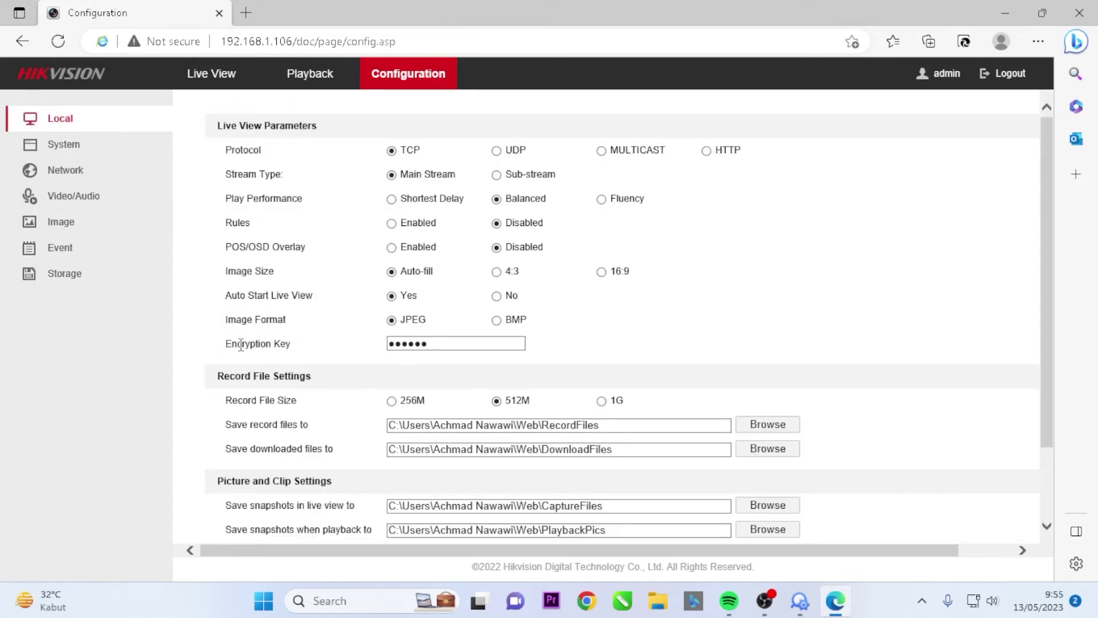
{"action": "left_click", "coordinate": [442, 344]}
{"action": "key", "text": "BackSpace"}
{"action": "key", "text": "BackSpace"}
{"action": "key", "text": "BackSpace"}
{"action": "right_click", "coordinate": [414, 342]}
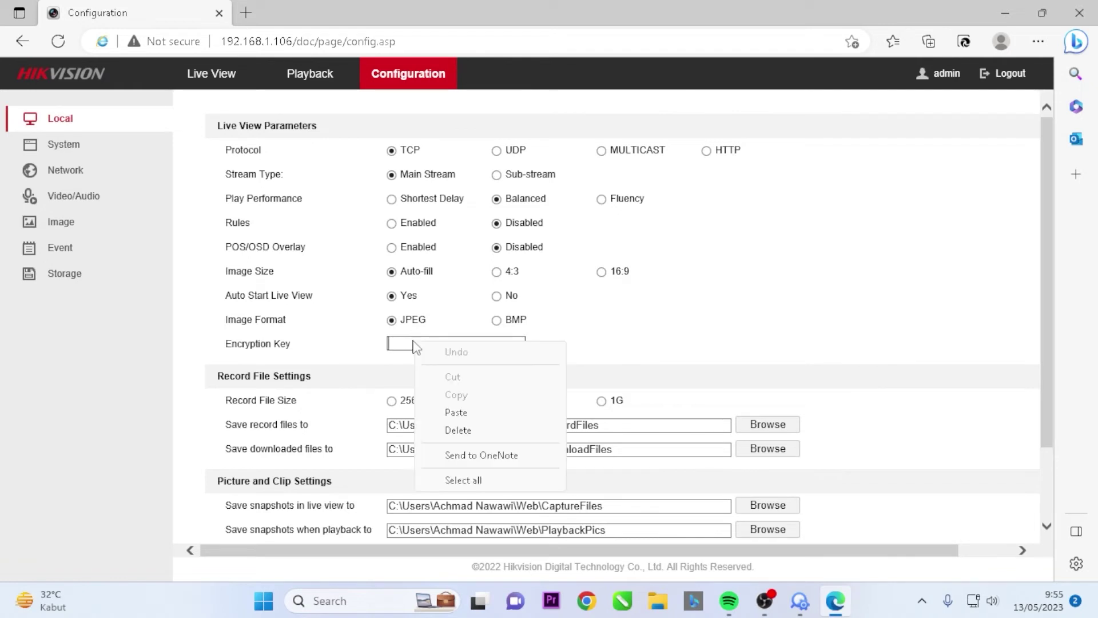
{"action": "left_click", "coordinate": [454, 413]}
{"action": "scroll", "coordinate": [789, 378], "scroll_direction": "down", "scroll_amount": 2}
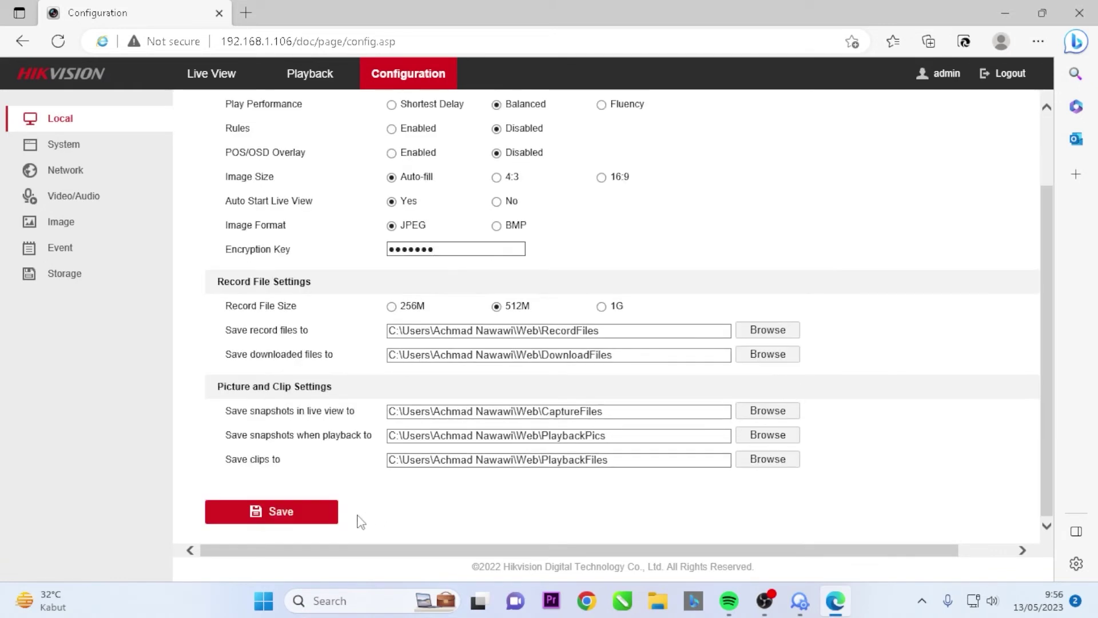
{"action": "left_click", "coordinate": [288, 512]}
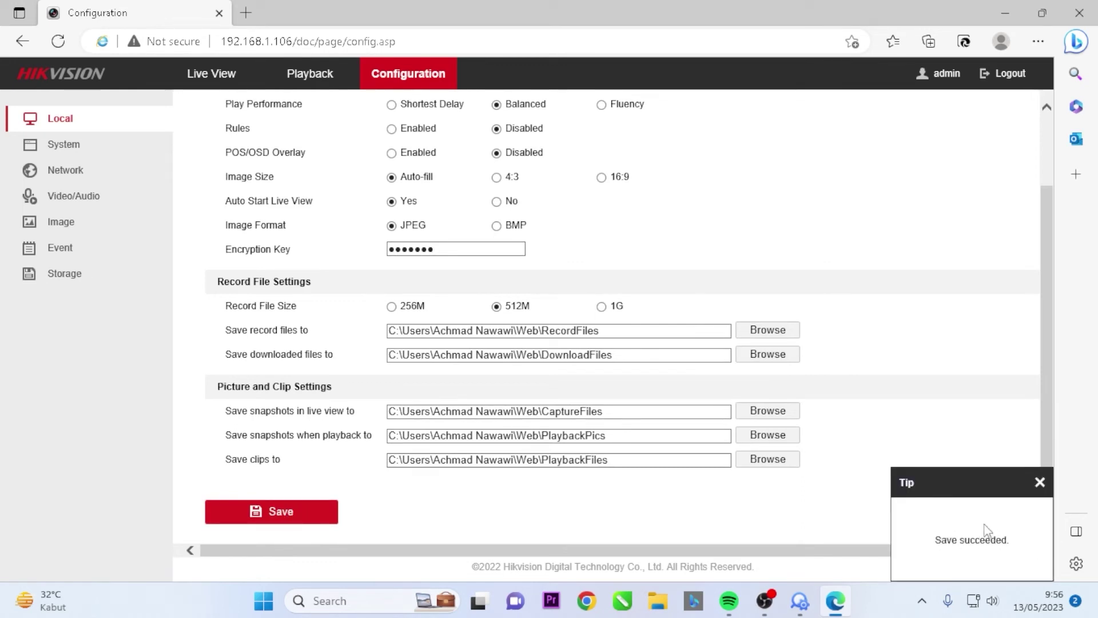
Step: Return to Live View and switch to the 2x2 four-camera layout
{"action": "left_click", "coordinate": [206, 75]}
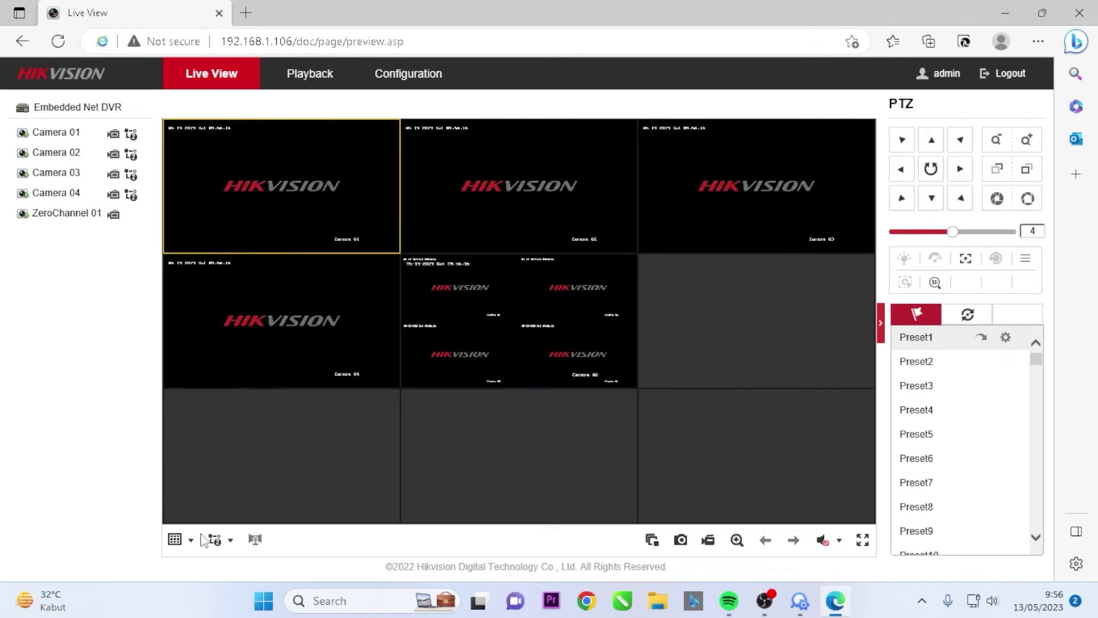
{"action": "left_click", "coordinate": [199, 565]}
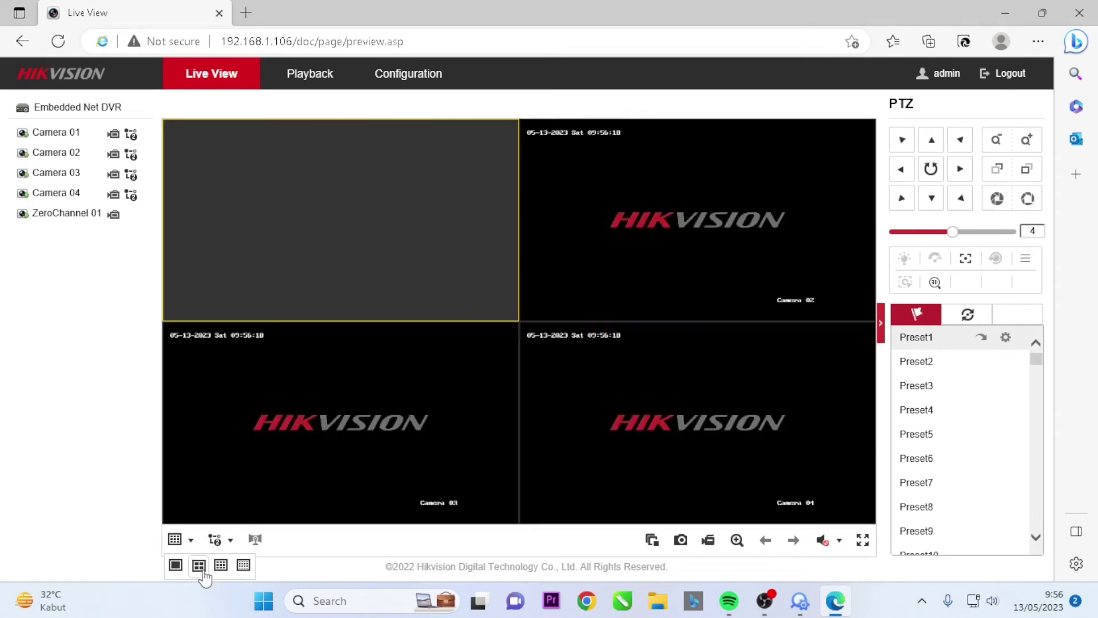